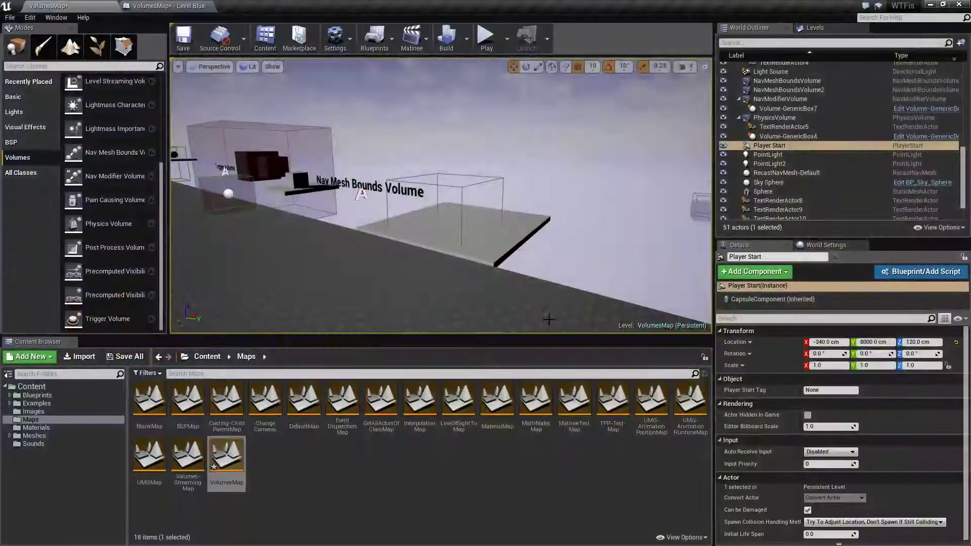
Select the NavMeshBoundsVolume above the platform and examine its transform, brush, navigation and collision settings
right_click_drag(585, 328, 533, 368)
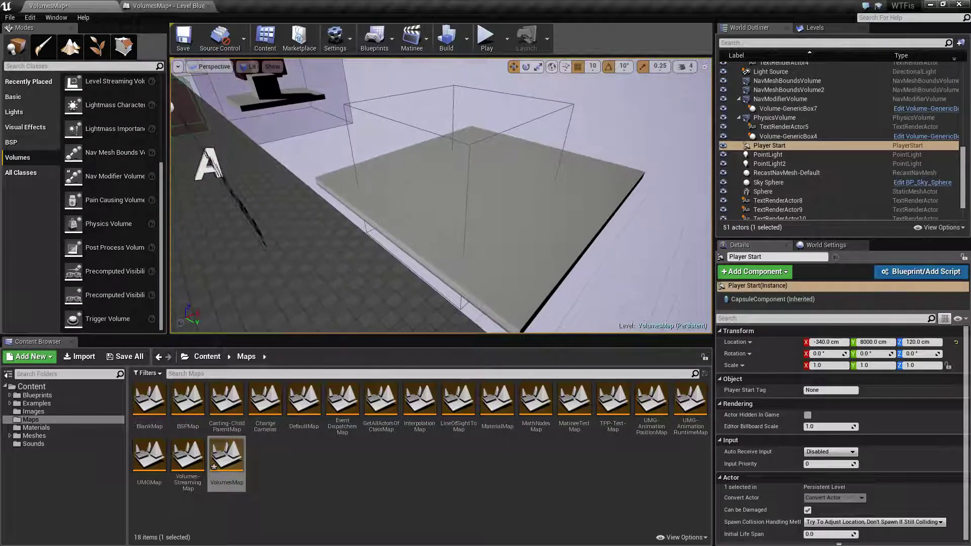
right_click_drag(594, 288, 589, 284)
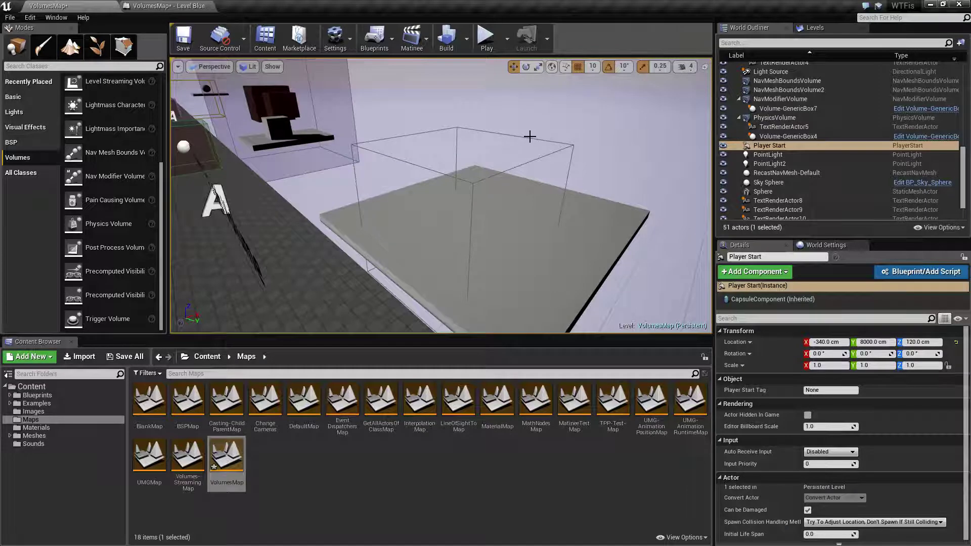
left_click(526, 138)
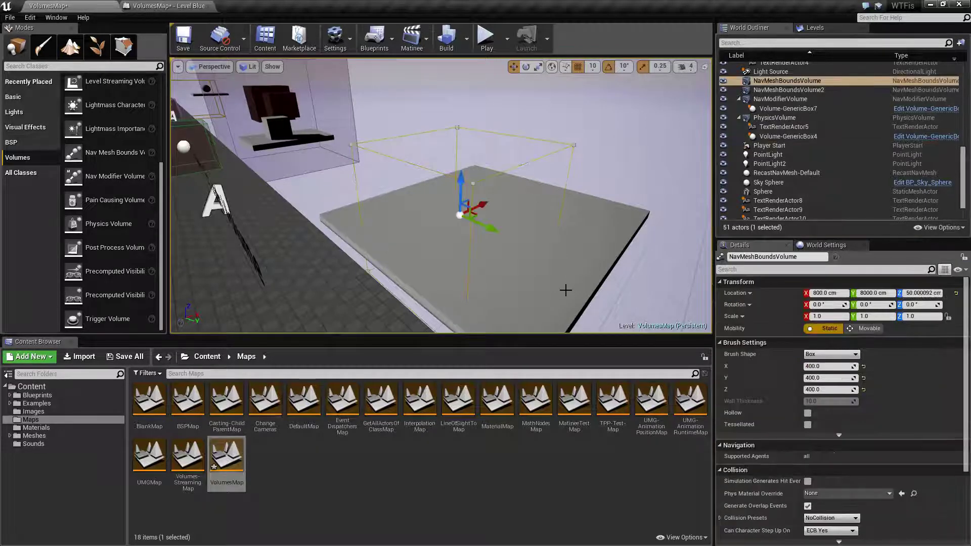
right_click_drag(576, 299, 611, 328)
scroll(809, 417, "down", 3)
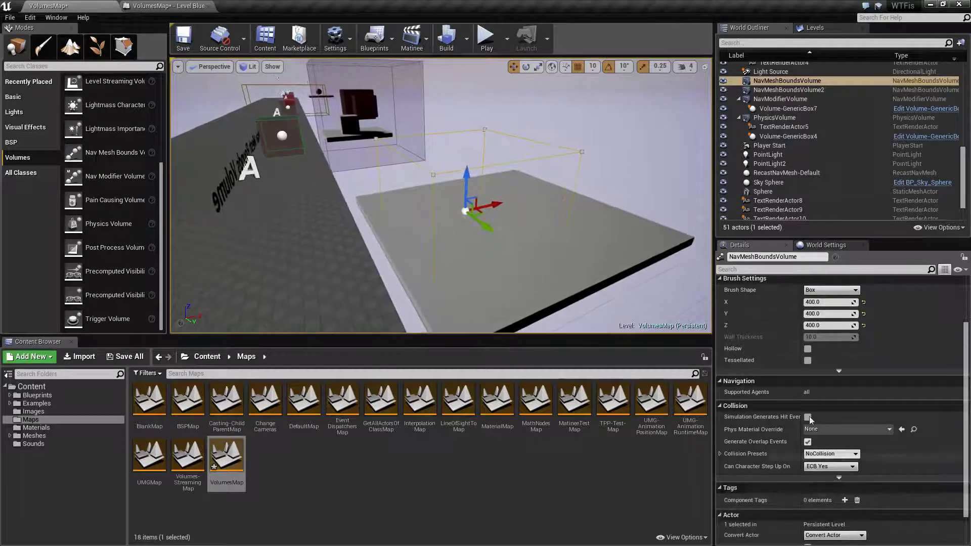
scroll(794, 408, "up", 3)
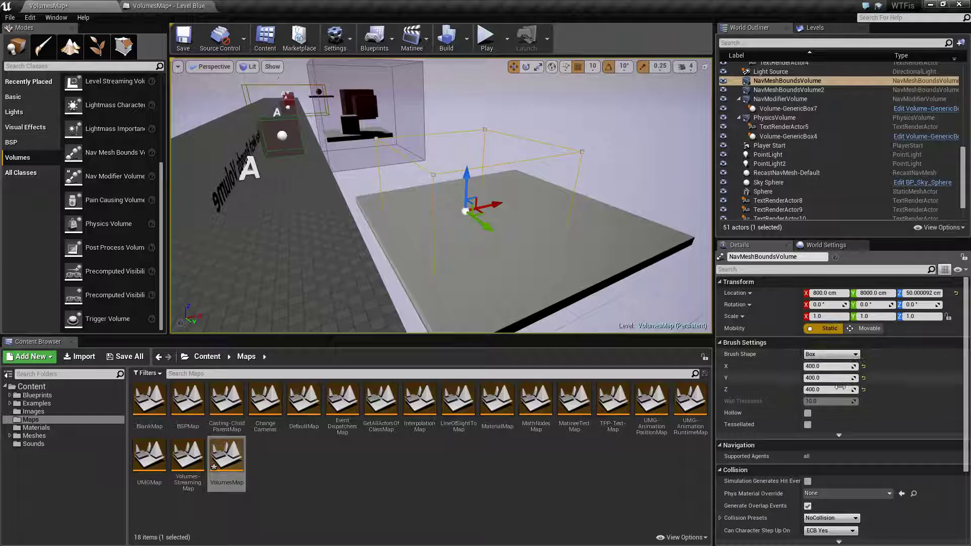
scroll(788, 407, "down", 3)
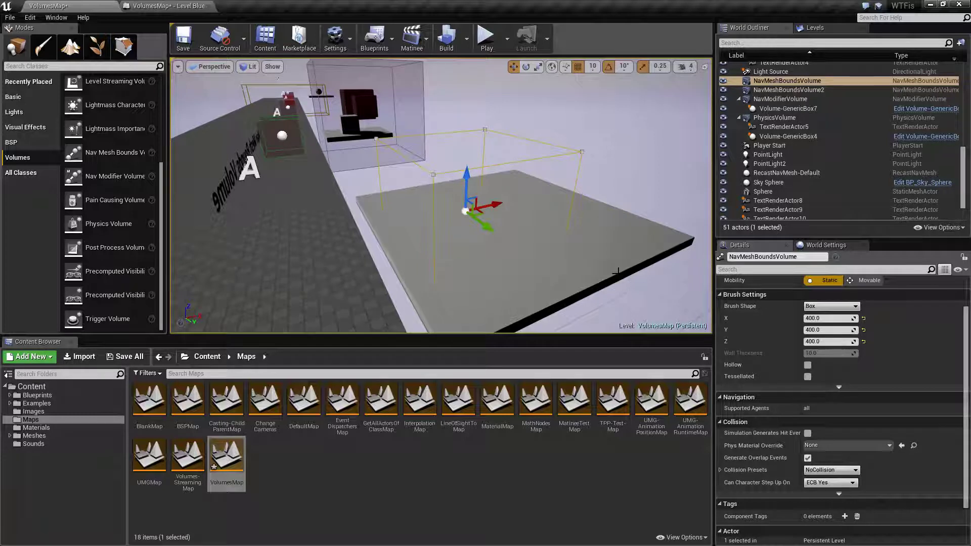
Display the navigation mesh overlay and inspect the navigable area on the platform
mouse_move(595, 287)
right_mouse_down()
mouse_move(607, 289)
mouse_move(593, 289)
right_mouse_up()
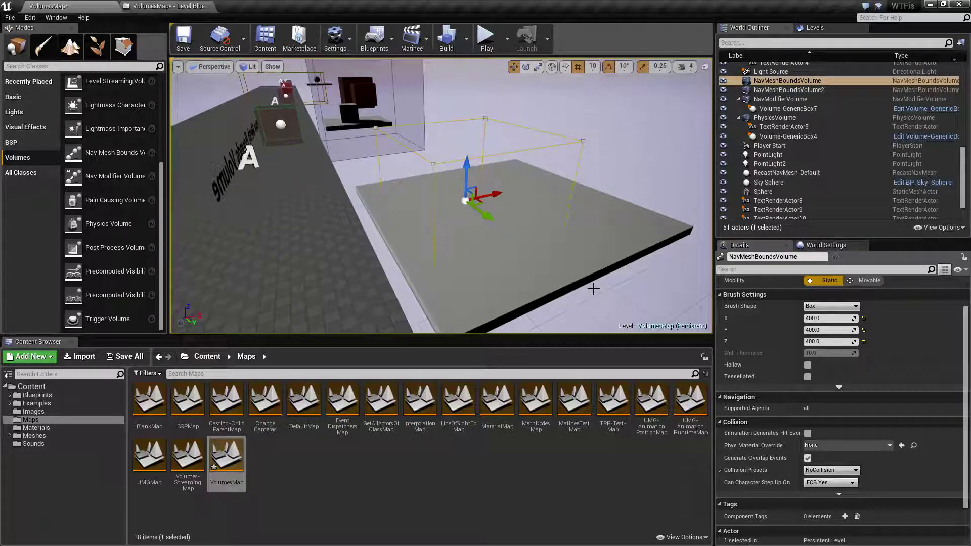
key("p")
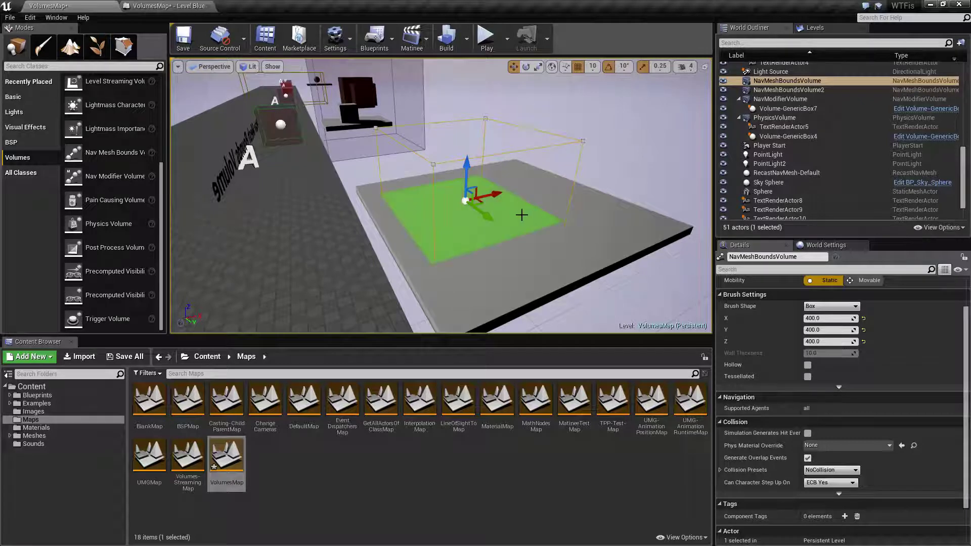
key("a")
right_click_drag(602, 259, 551, 253)
key("d")
key("a")
right_click_drag(446, 281, 526, 268)
key("d")
Stretch the NavMeshBoundsVolume along the X axis and move it away from the walkway so it spans the platform's width
key("r")
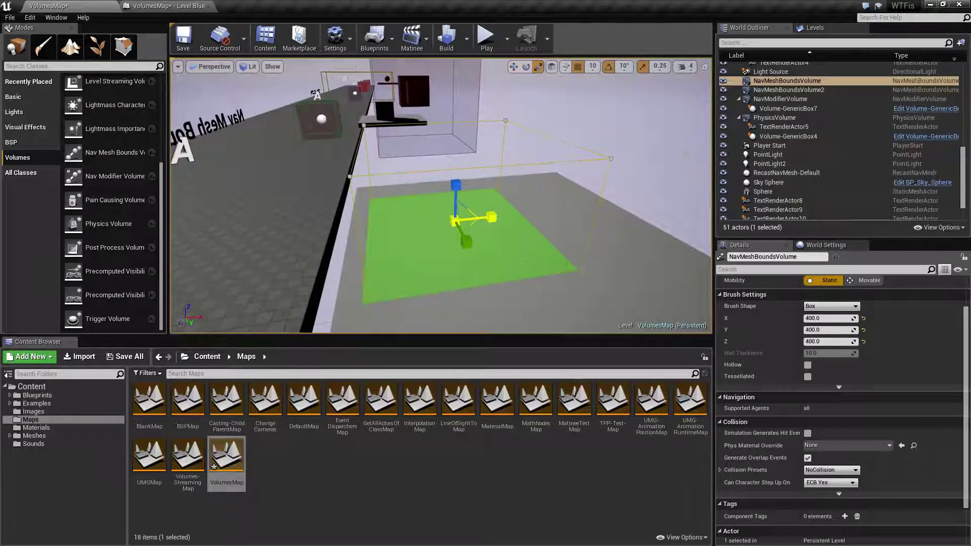
left_click_drag(521, 261, 523, 261)
right_click_drag(522, 262, 500, 258)
key("s")
key("w")
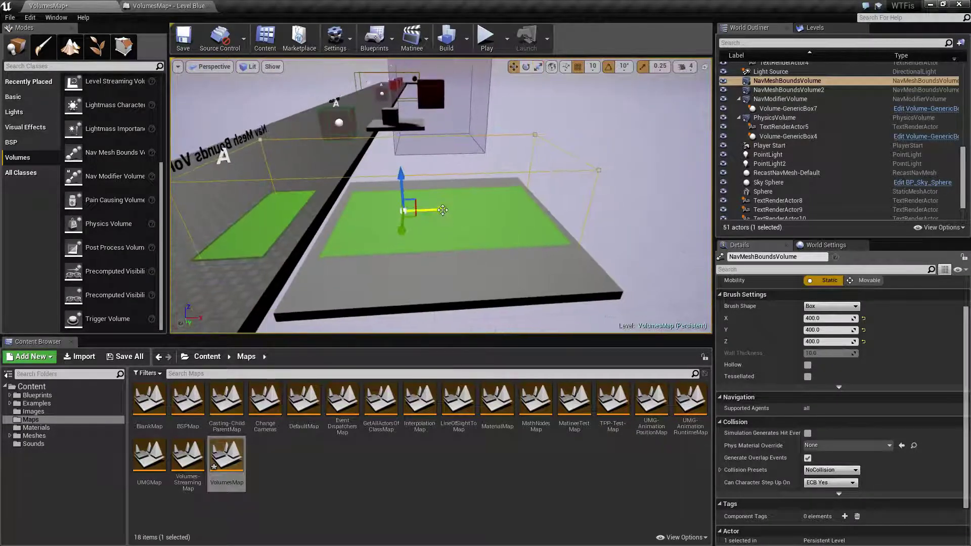
left_click_drag(443, 212, 505, 223)
key("a")
right_click_drag(539, 243, 502, 233)
key("d")
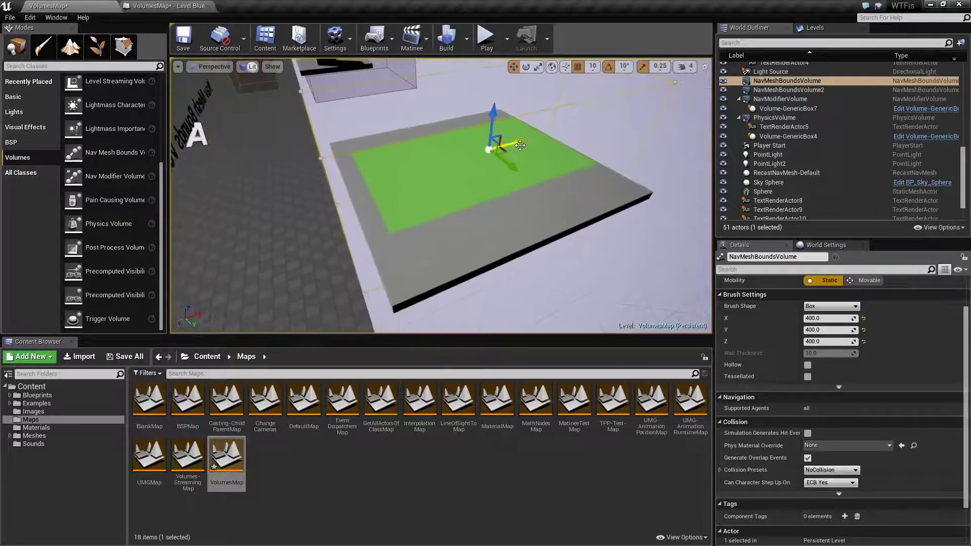
mouse_move(521, 141)
left_mouse_down()
mouse_move(512, 142)
mouse_move(523, 139)
left_mouse_up()
mouse_move(529, 186)
left_mouse_down()
mouse_move(554, 204)
mouse_move(531, 177)
left_mouse_up()
Stretch the NavMeshBoundsVolume along the Y axis so it covers almost the whole length of the platform
key("d")
right_click_drag(608, 230, 567, 230)
key("e")
key("space")
key("a")
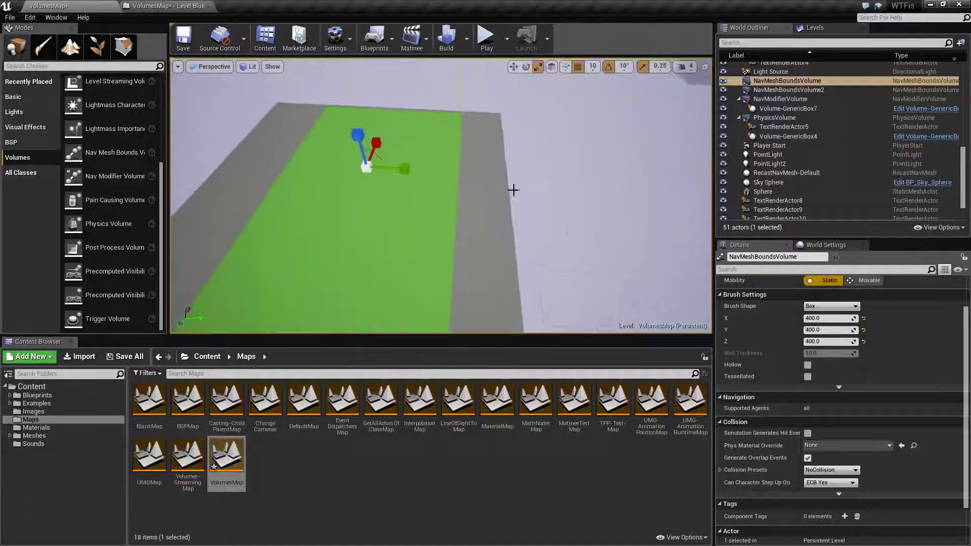
left_click_drag(406, 168, 414, 172)
key("a")
mouse_move(455, 201)
right_mouse_down()
mouse_move(567, 202)
mouse_move(445, 223)
mouse_move(420, 220)
mouse_move(394, 200)
mouse_move(464, 203)
right_mouse_up()
key("a")
key("d")
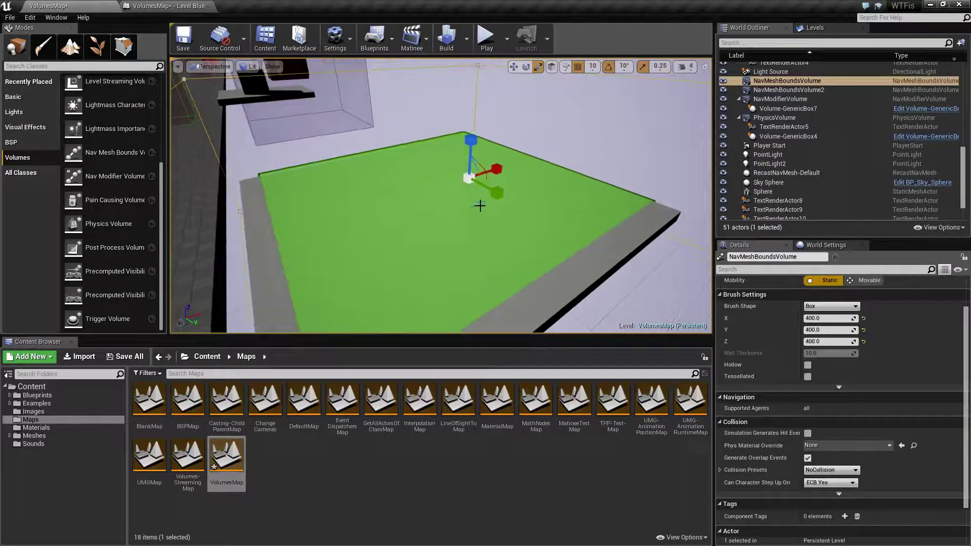
Narrow the NavMeshBoundsVolume along the X axis and move it to the platform's side nearest the walkway
key("e")
key("r")
key("w")
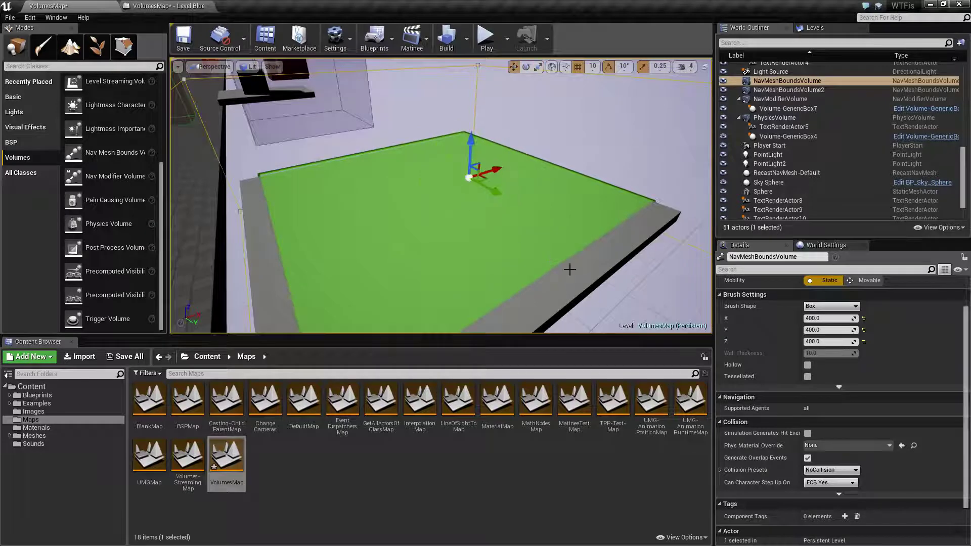
right_click_drag(569, 269, 570, 269)
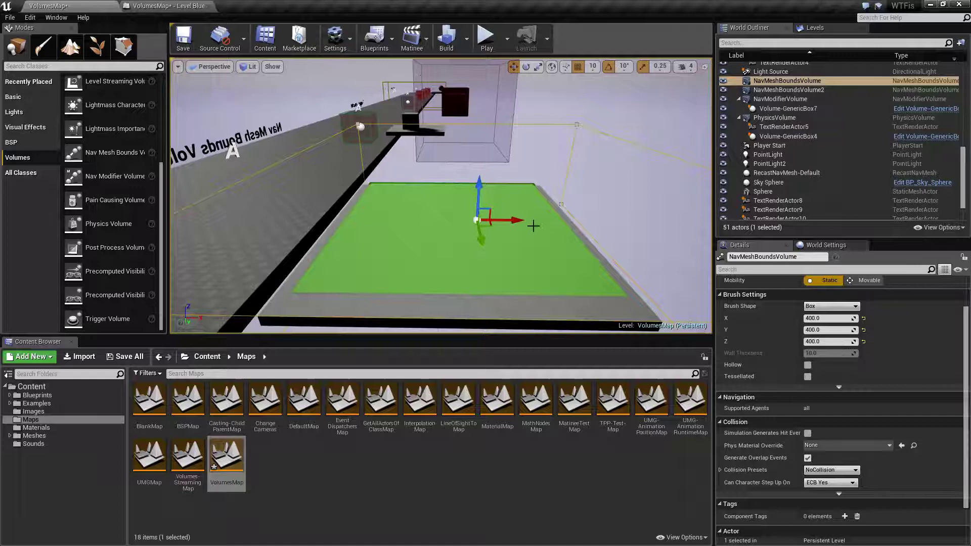
key("e")
key("r")
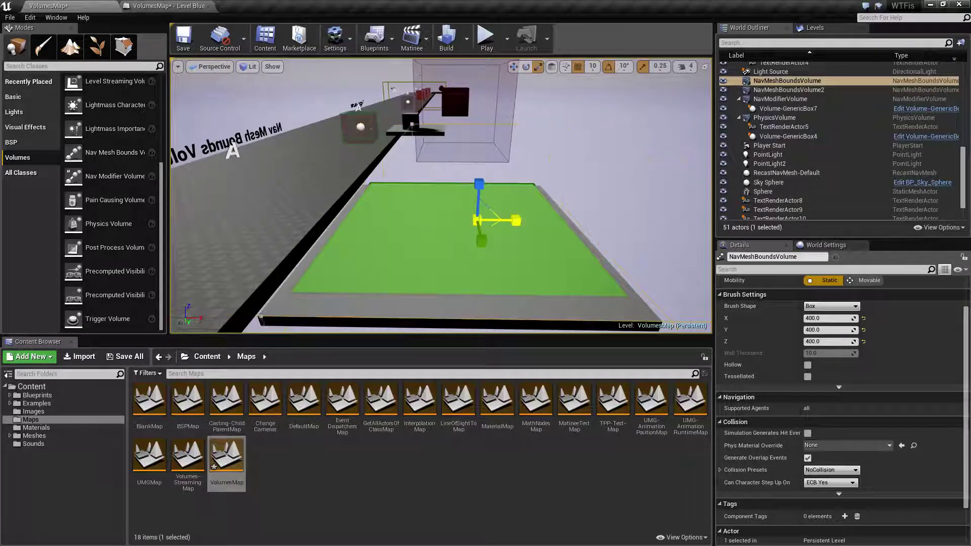
left_click_drag(515, 221, 524, 223)
right_click_drag(529, 216, 529, 216)
key("w")
left_click_drag(523, 204, 454, 205)
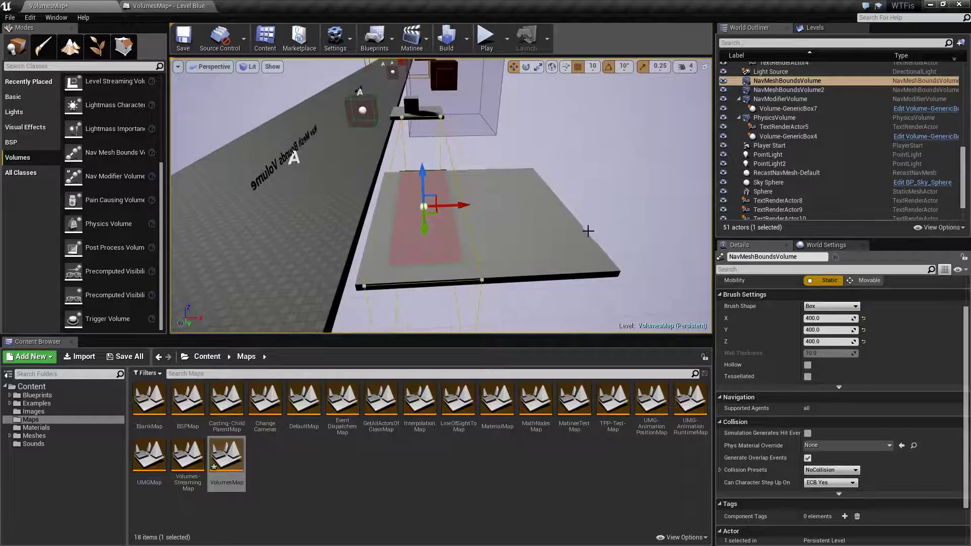
right_click_drag(447, 213, 433, 223)
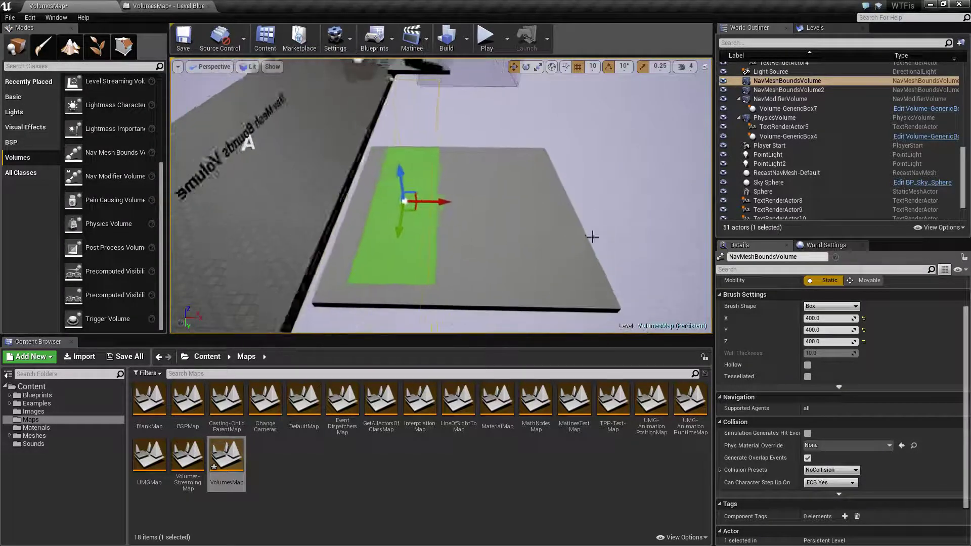
Duplicate the narrow volume along the X axis toward the platform's far side and rotate the copy perpendicular to the original
left_click_drag(472, 202, 568, 204, "alt")
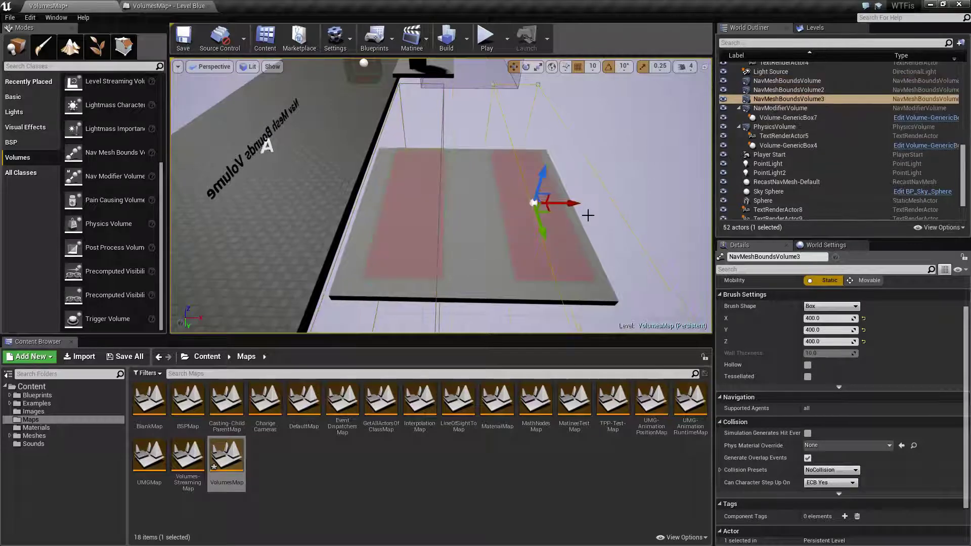
right_click_drag(533, 203, 531, 227)
key("space")
key("space")
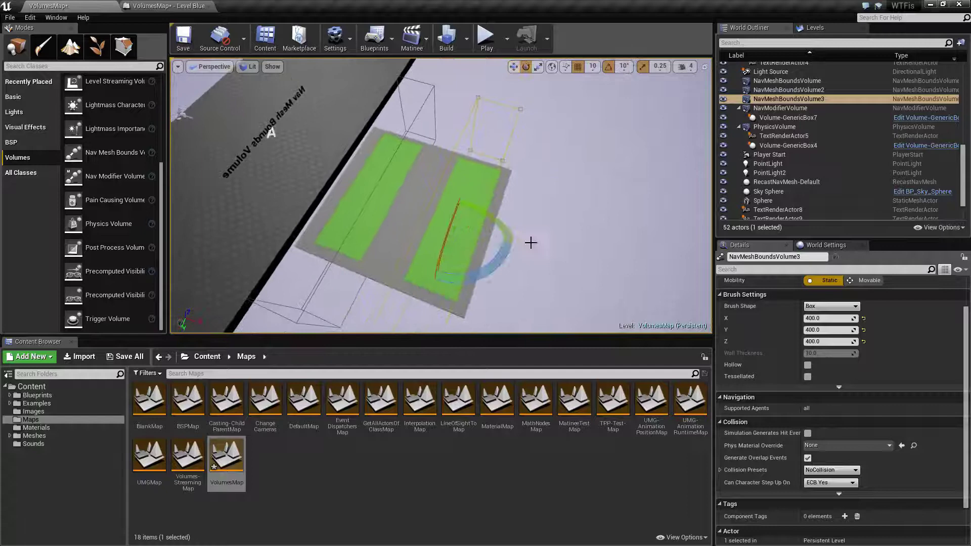
key("e")
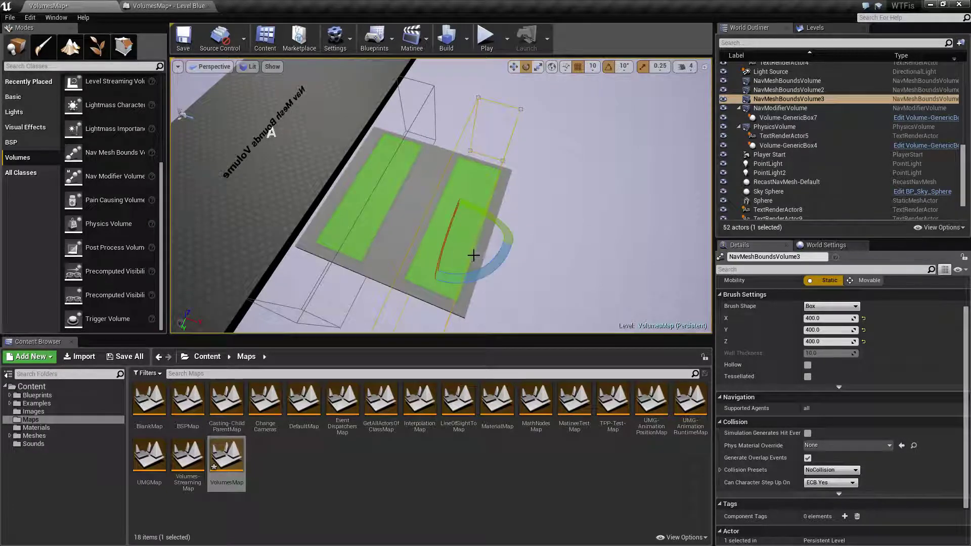
key("r")
key("e")
left_click_drag(475, 282, 521, 260)
left_click(533, 160)
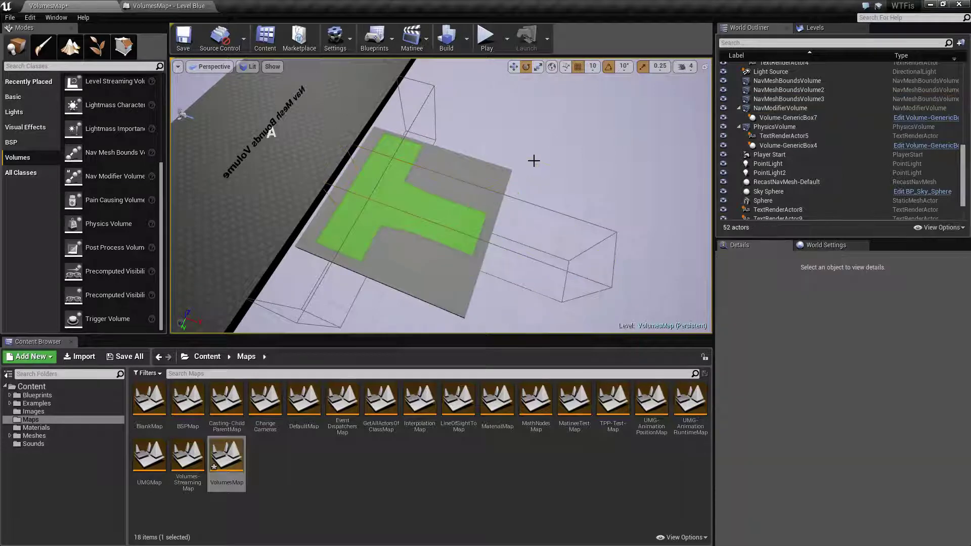
Shift the rotated copy along the Y axis across the platform's middle to form a T-shaped navigation area, leaving nothing selected
right_click_drag(533, 161, 504, 180)
left_click(442, 217)
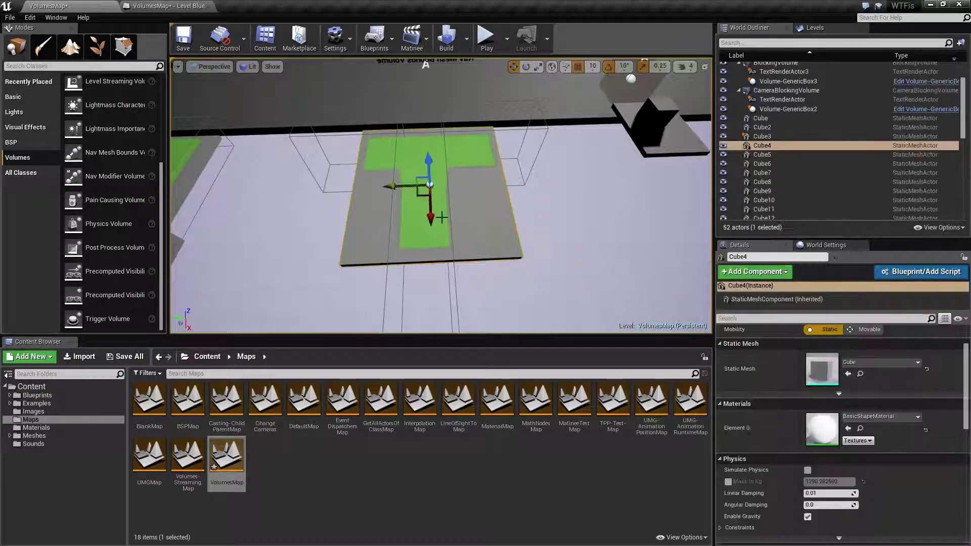
left_click(454, 277)
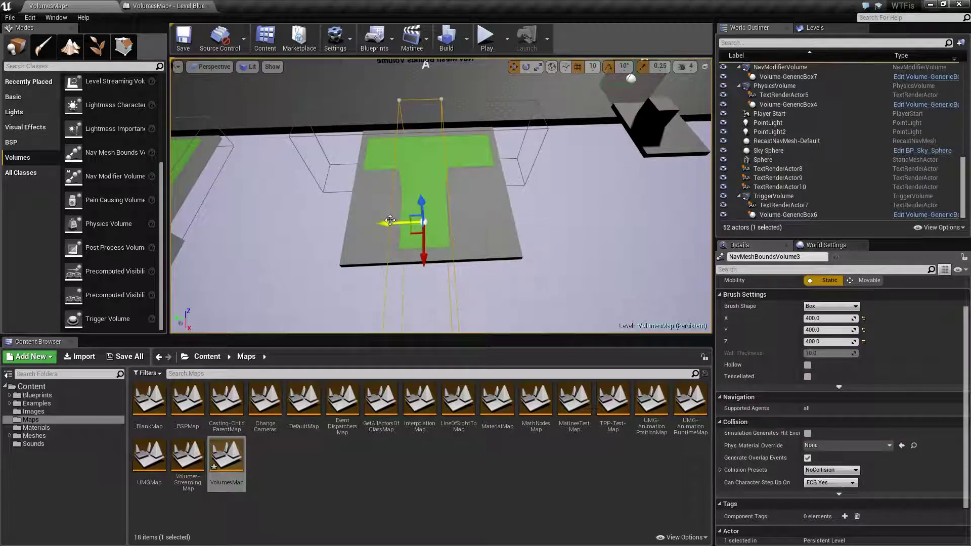
left_click_drag(390, 221, 400, 220)
right_click_drag(556, 217, 594, 231)
left_click(571, 227)
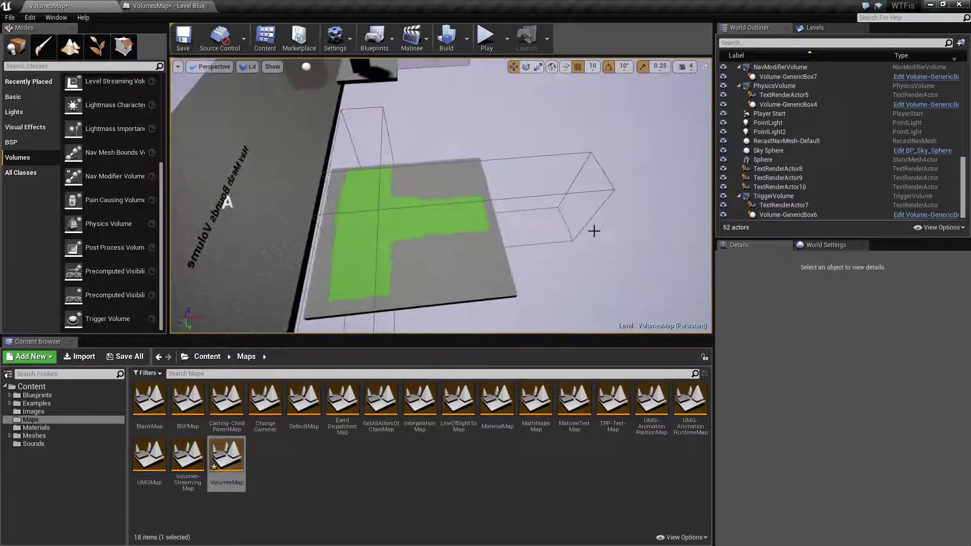
Play the level and run the console command "show navigation" in front of the platform
left_click(485, 38)
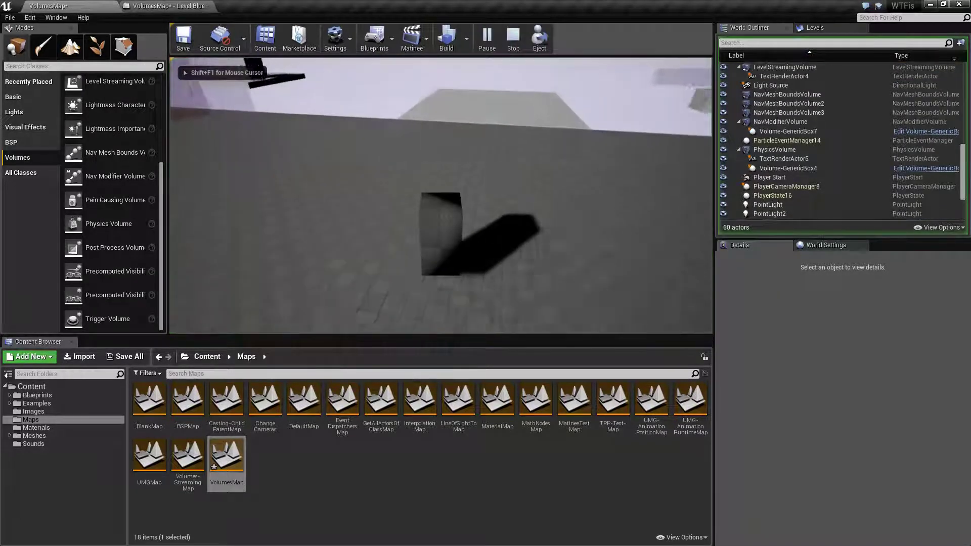
key("w")
key("grave")
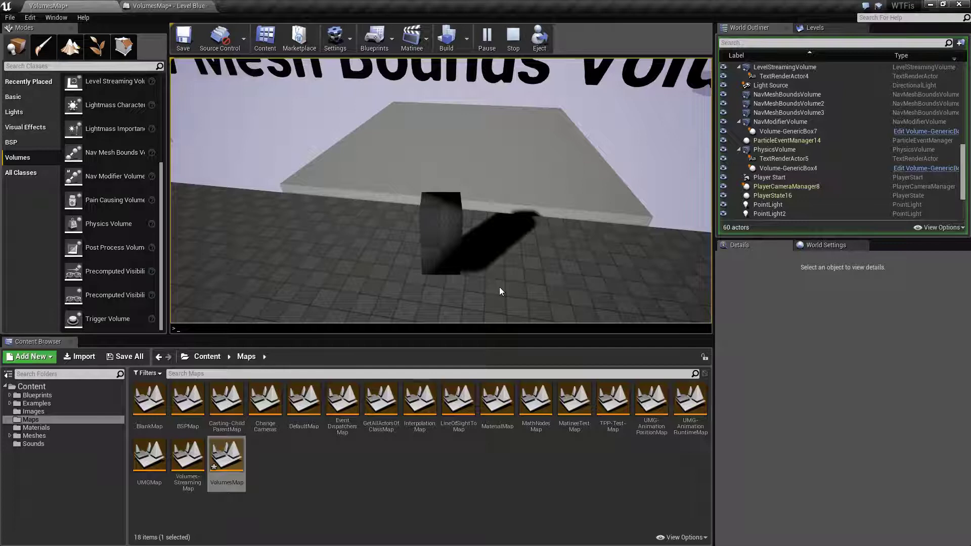
type("show navigation")
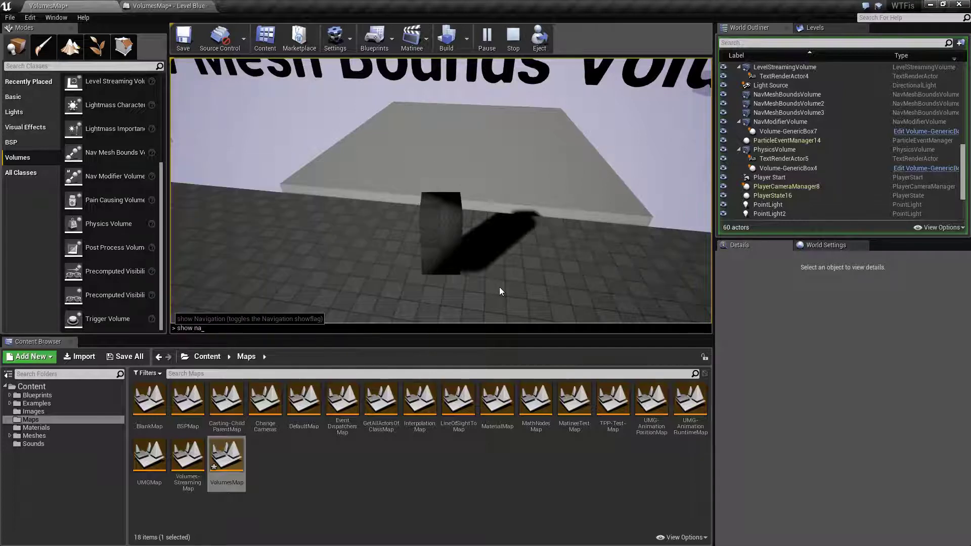
key("Return")
left_click(500, 288)
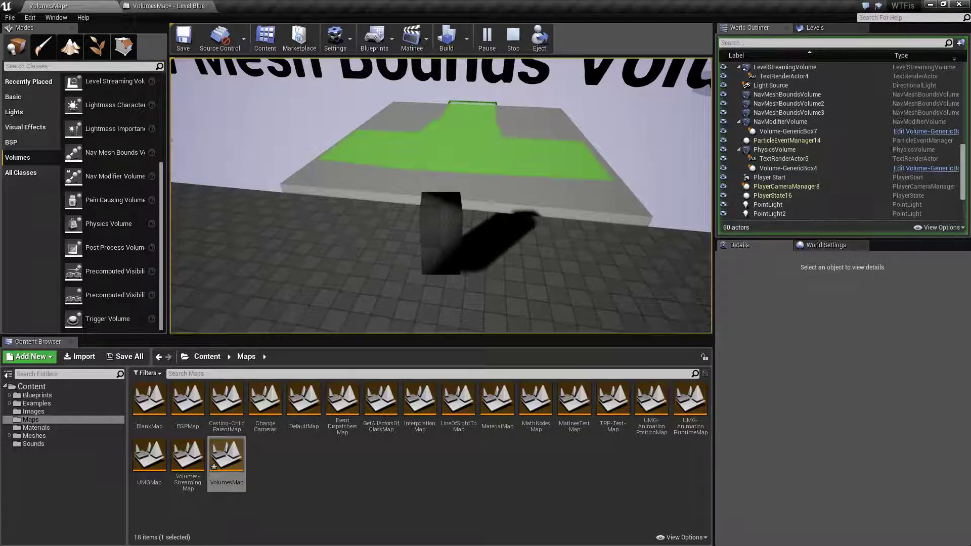
Walk the character around the navigation mesh on the platform and end the play session
key("w")
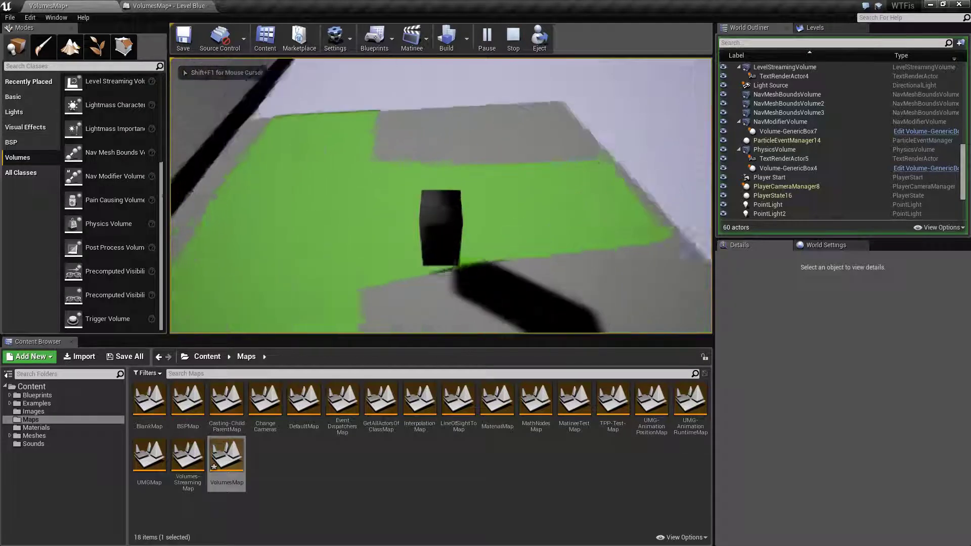
key("w")
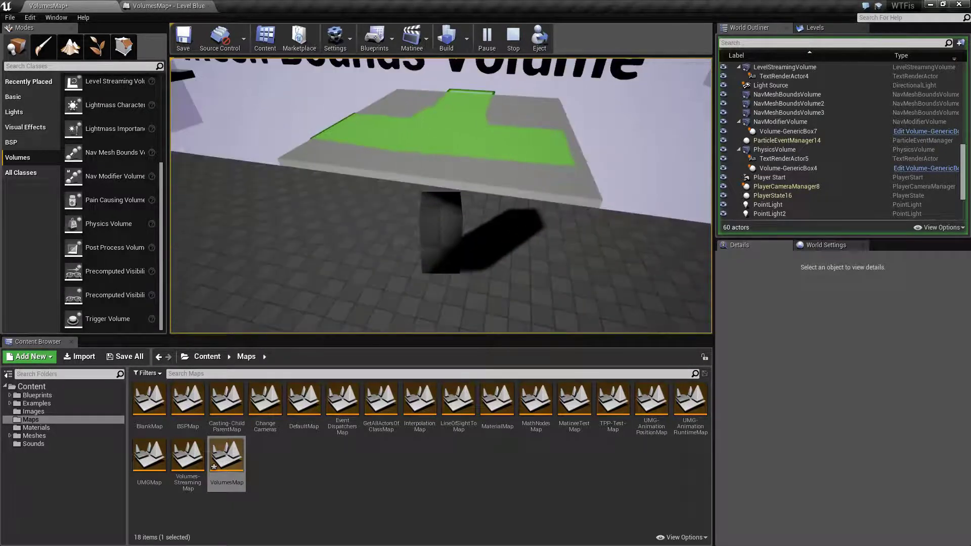
key("Escape")
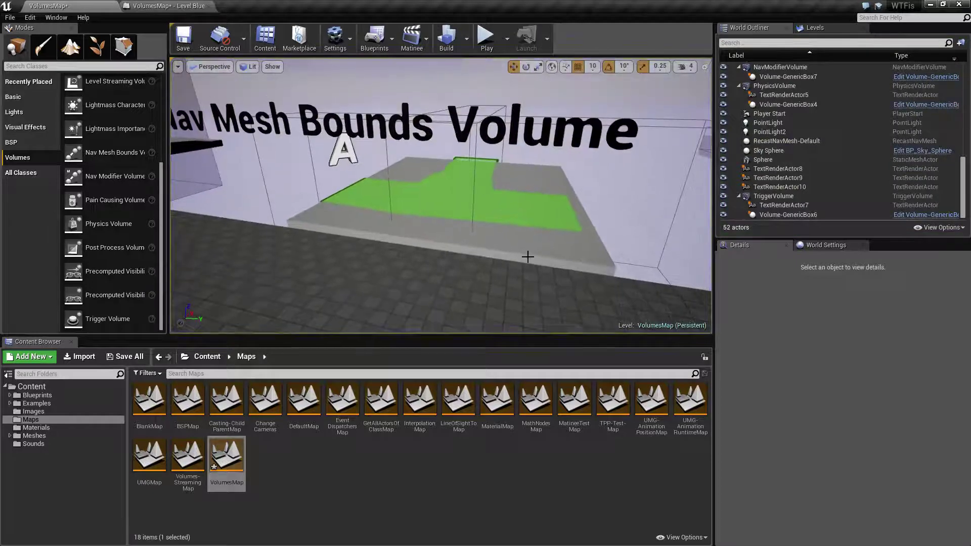
Hide the navigation mesh overlay in the editor viewport
key("p")
key("p")
key("p")
key("p")
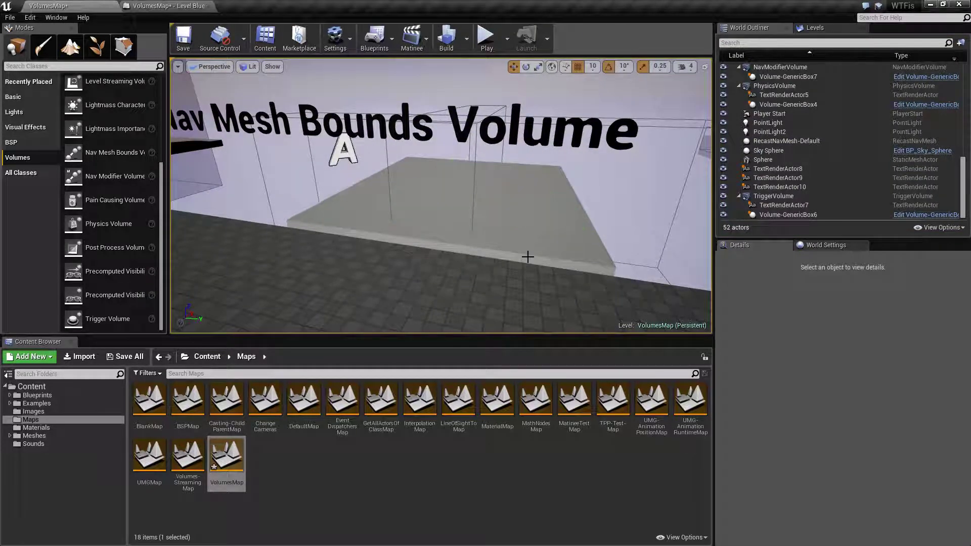
key("p")
Select the duplicated NavMeshBoundsVolume that crosses the platform along the X axis
right_click_drag(537, 259, 652, 298)
mouse_move(481, 210)
right_mouse_down()
mouse_move(440, 192)
mouse_move(482, 211)
right_mouse_up()
left_click(472, 205)
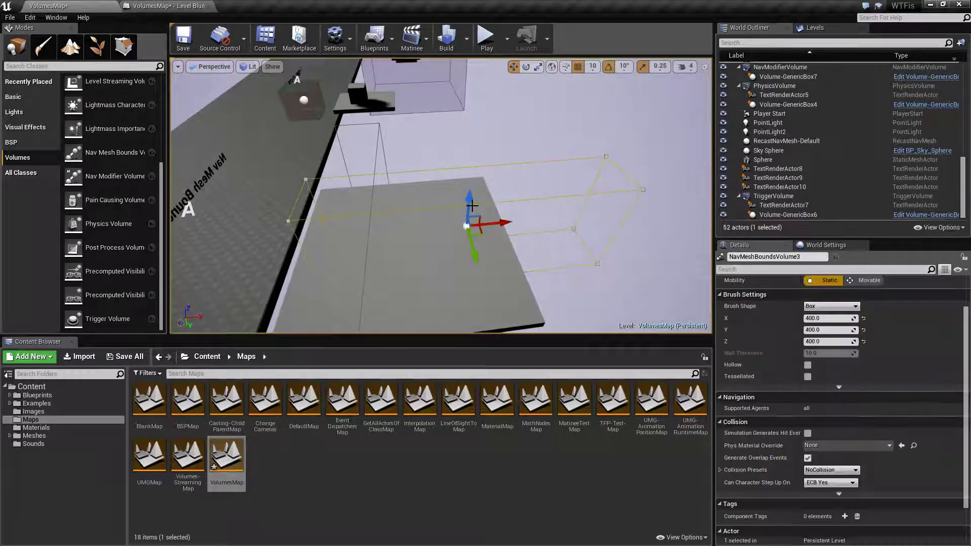